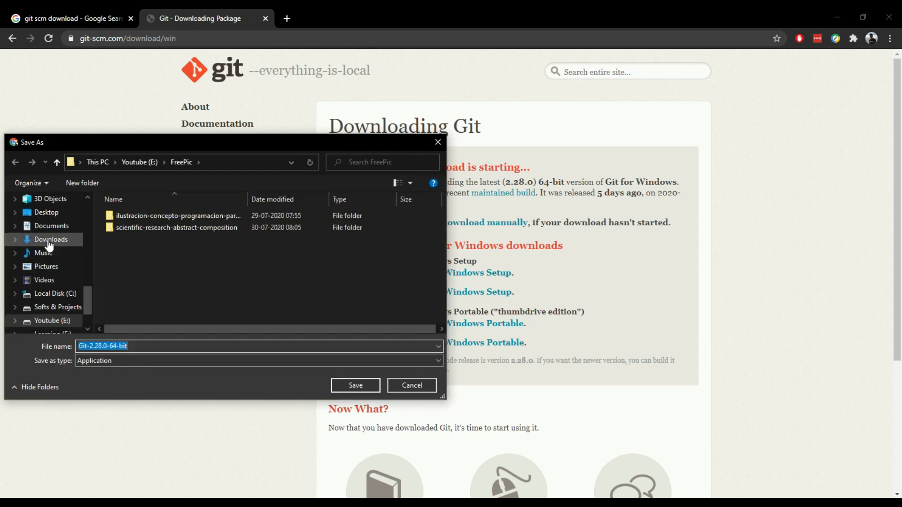
Save the Git-2.28.0-64-bit installer to the Desktop folder
scroll(45, 247, "up", 1)
left_click(55, 253)
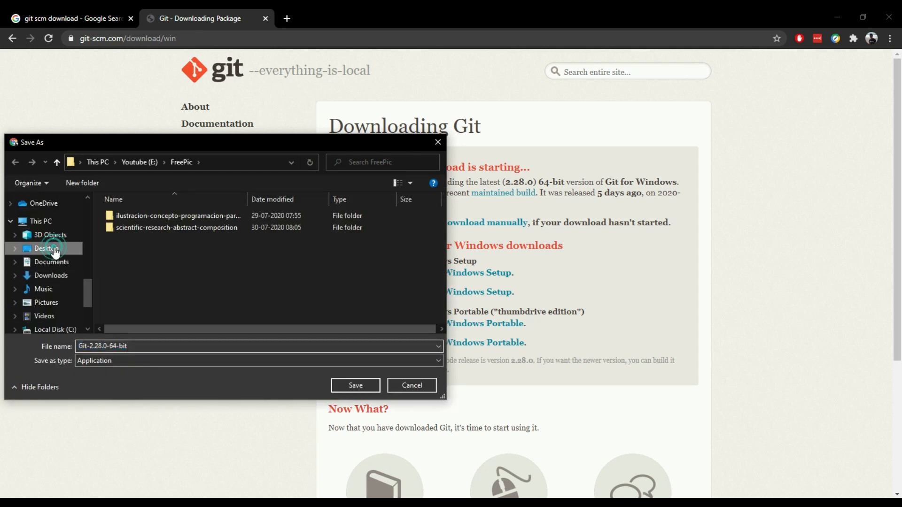
left_click(363, 390)
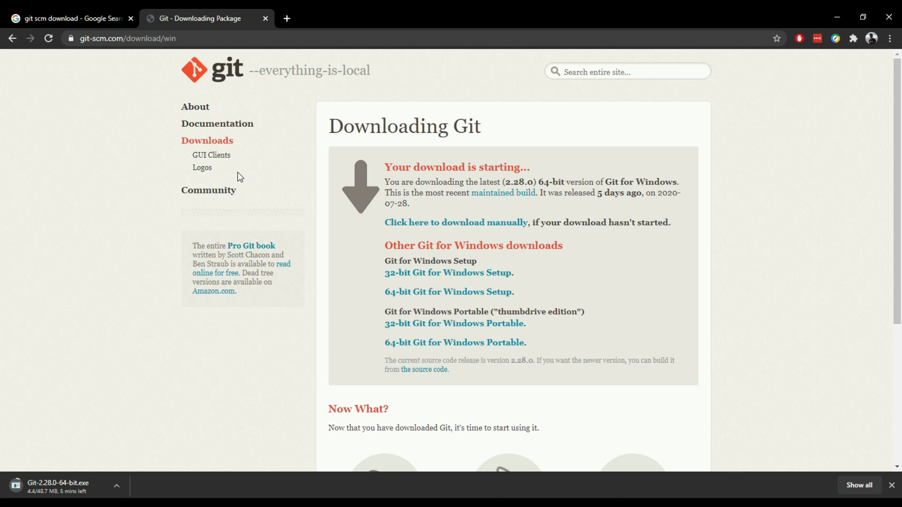
Examine the GUI clients offered on the Git website
left_click(229, 157)
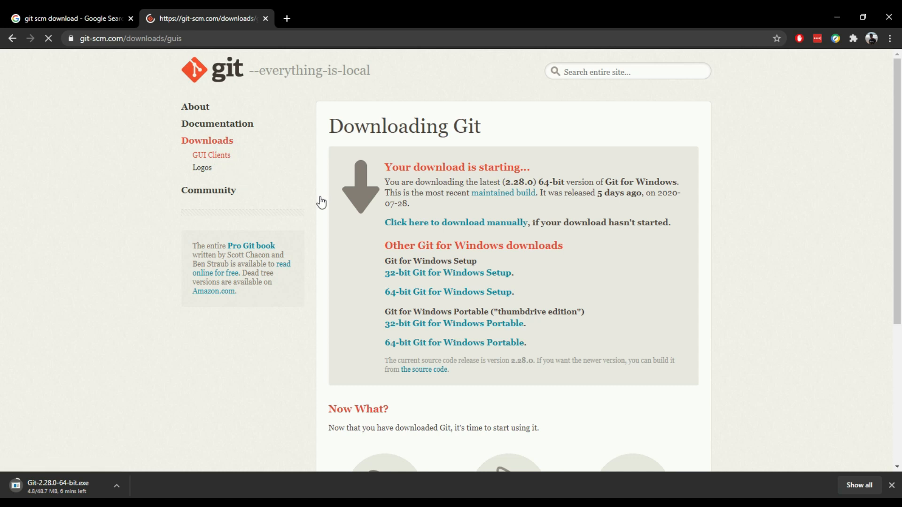
scroll(323, 202, "down", 3)
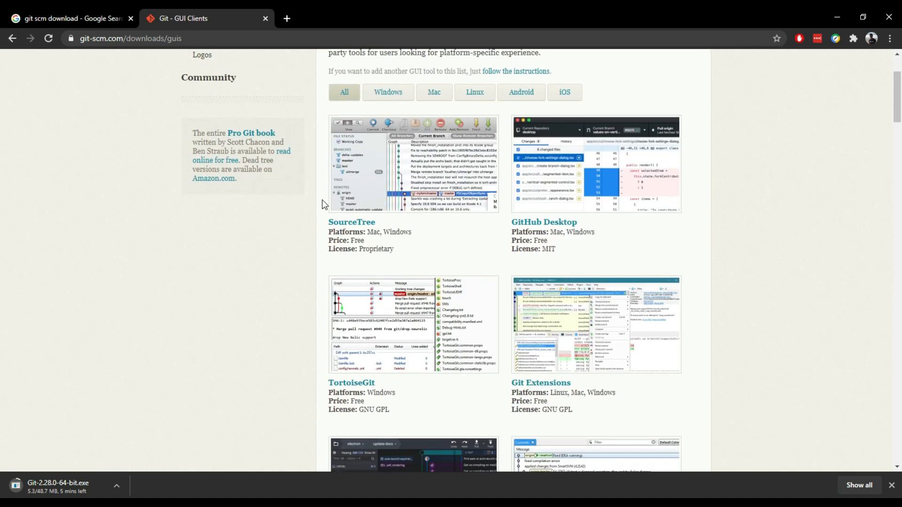
scroll(323, 204, "down", 4)
scroll(323, 204, "up", 6)
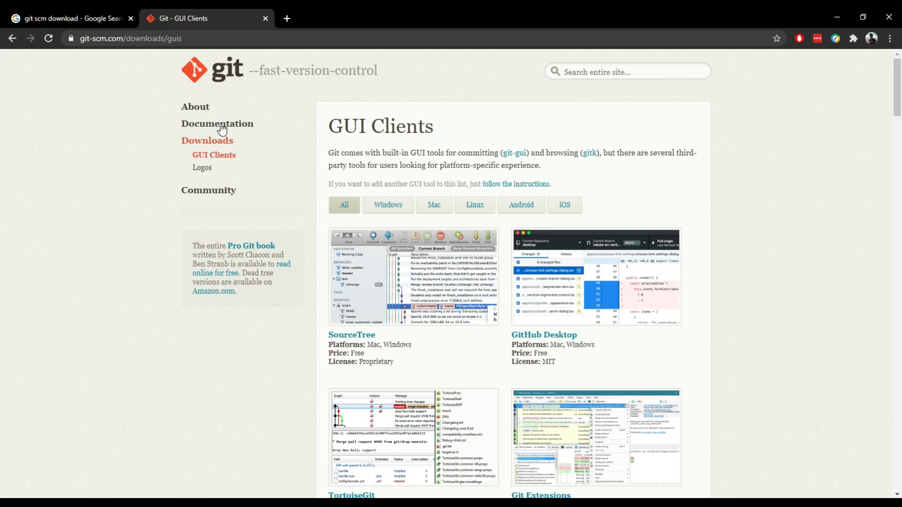
left_click(261, 41)
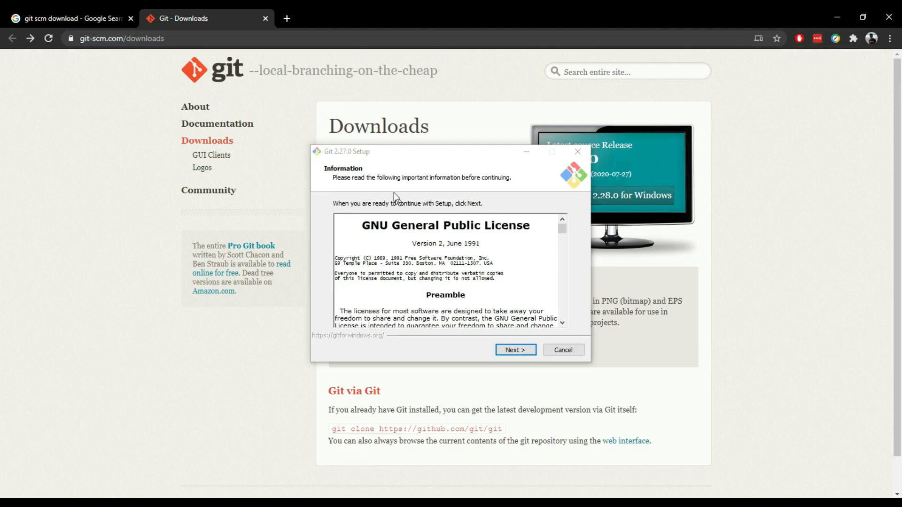
Proceed past the licence in Git 2.27.0 Setup and install into the existing folder C:\Program Files\Git
left_click(394, 164)
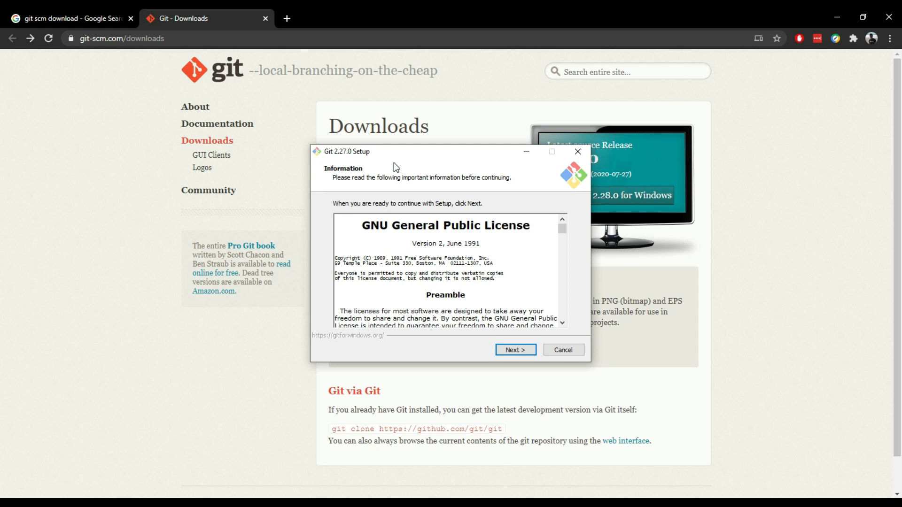
left_click(523, 350)
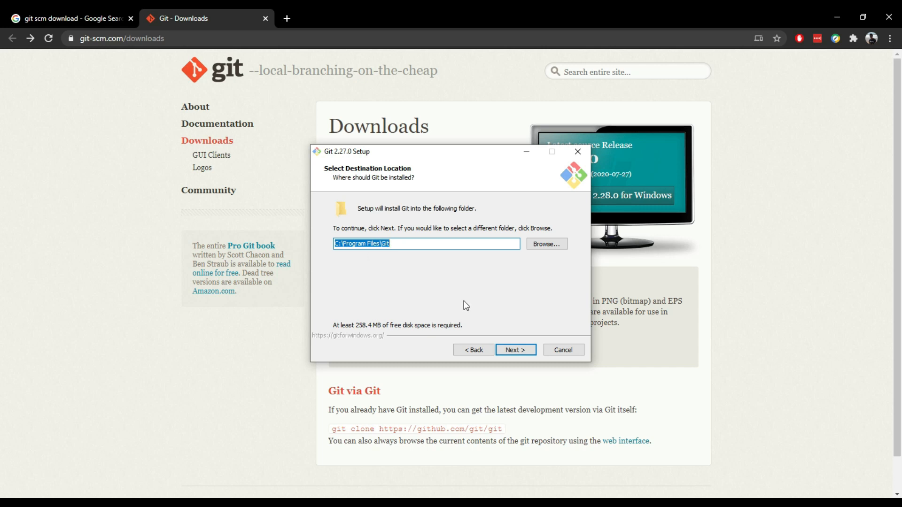
left_click(520, 353)
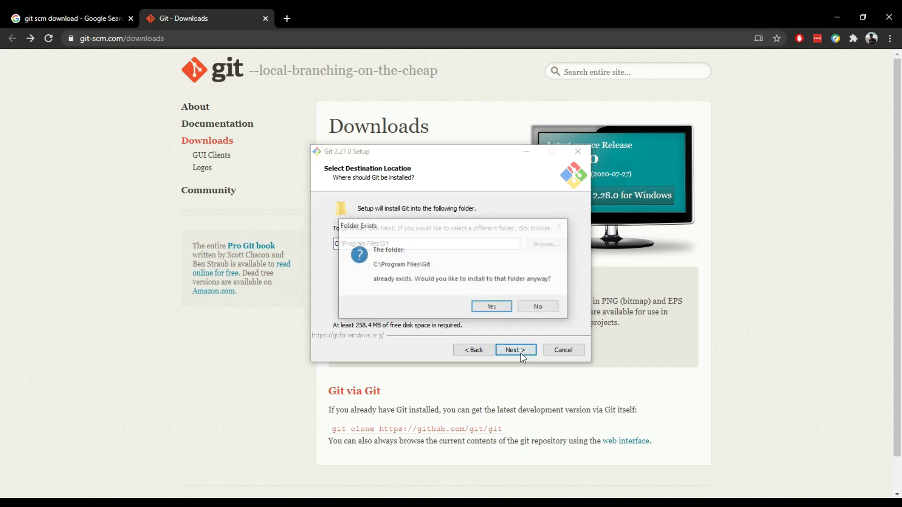
left_click(491, 306)
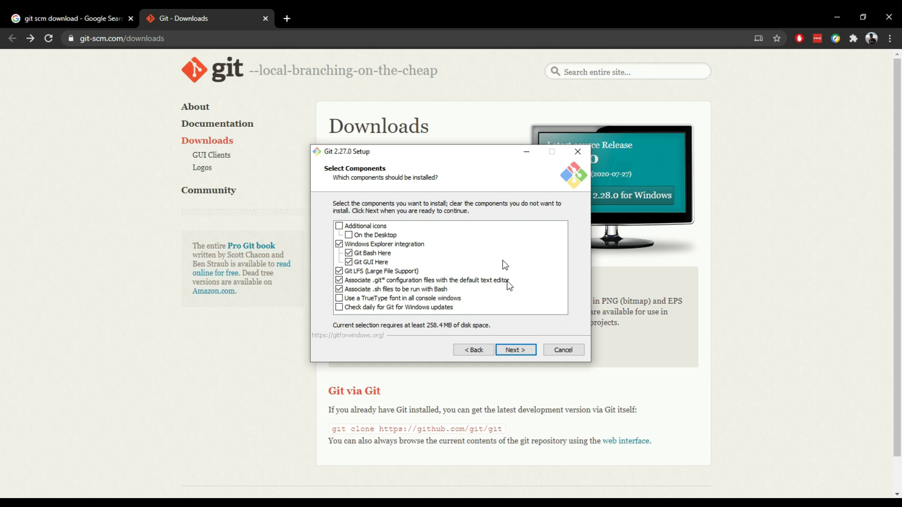
Keep the preselected components and the Git Start Menu folder, and open the choices for Git's default editor
left_click(524, 349)
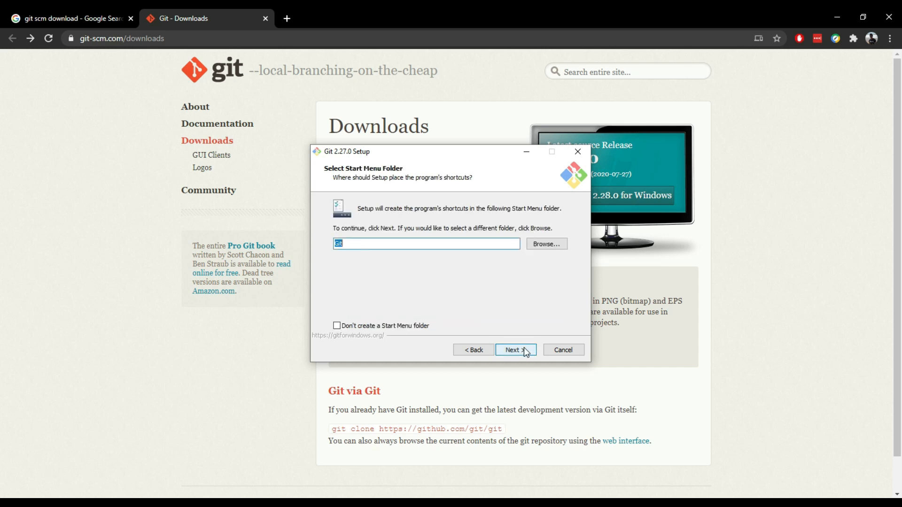
left_click(523, 350)
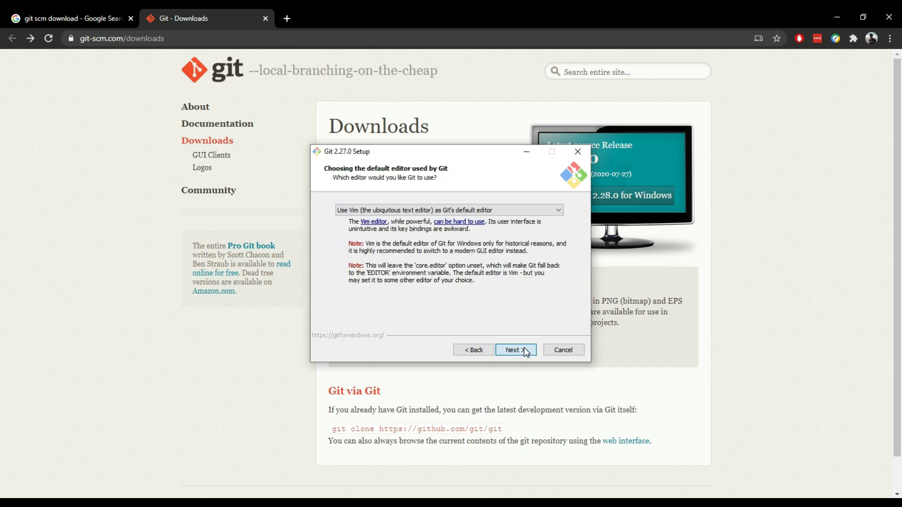
left_click(491, 210)
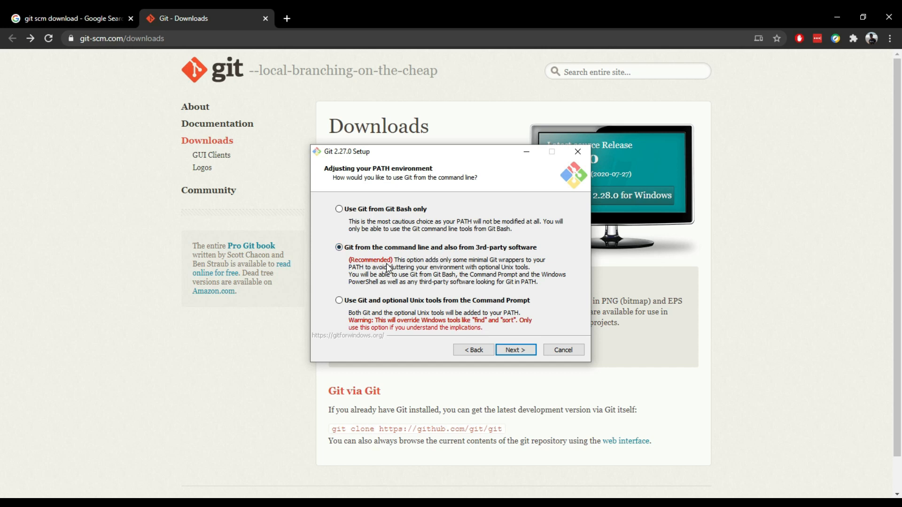
Accept Git from the command line and 3rd-party software, the OpenSSL library, and Windows-style checkout with Unix-style commit line endings
left_click(509, 353)
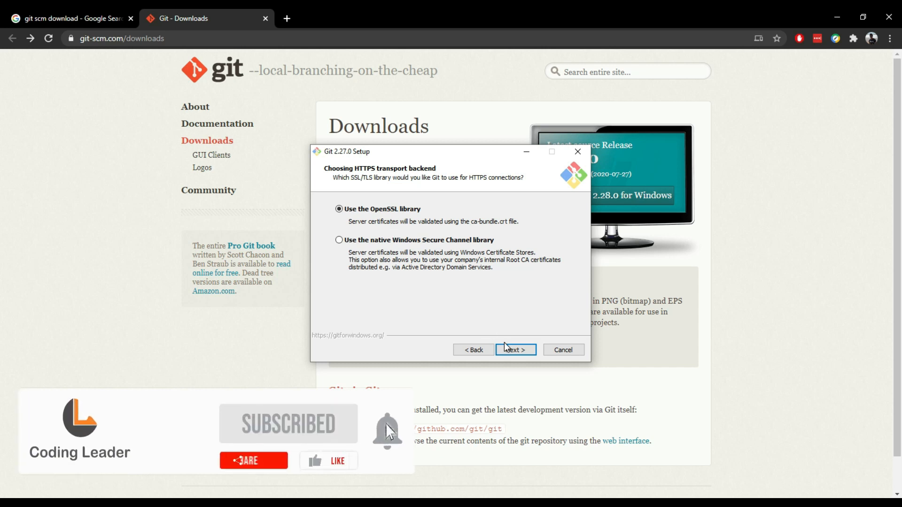
left_click(513, 357)
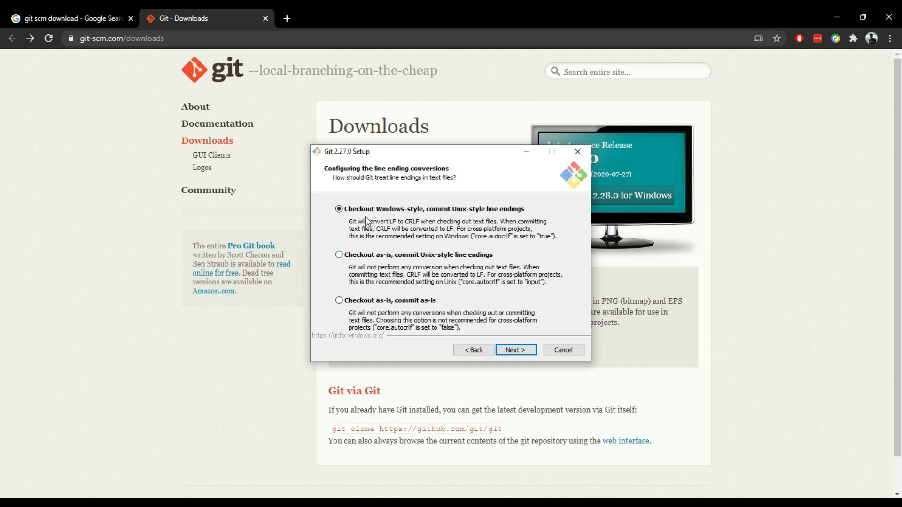
left_click(512, 354)
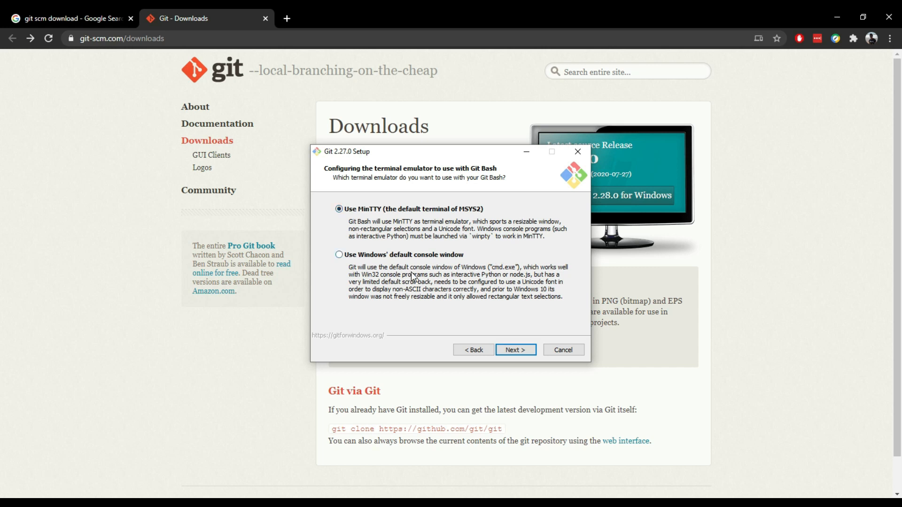
Choose Windows' default console window for Git Bash and keep the default fast-forward or merge behavior for git pull
left_click(362, 255)
left_click(518, 352)
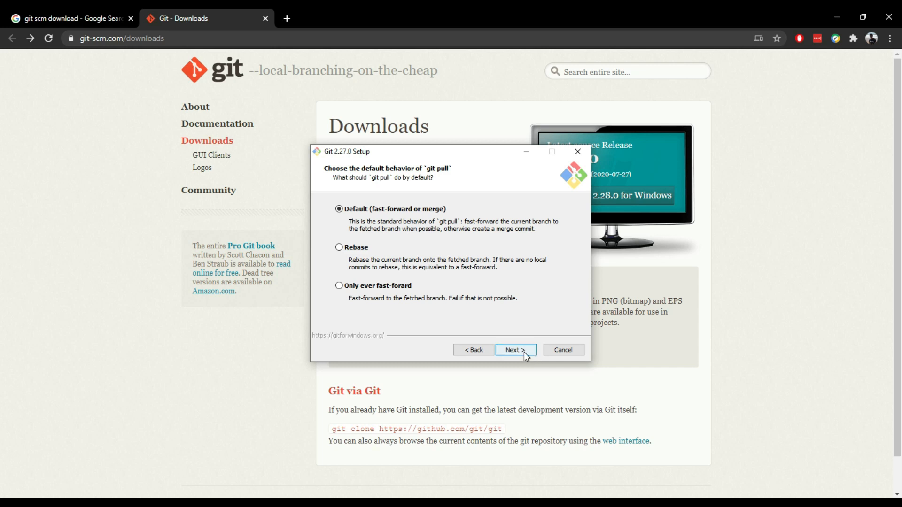
left_click(524, 353)
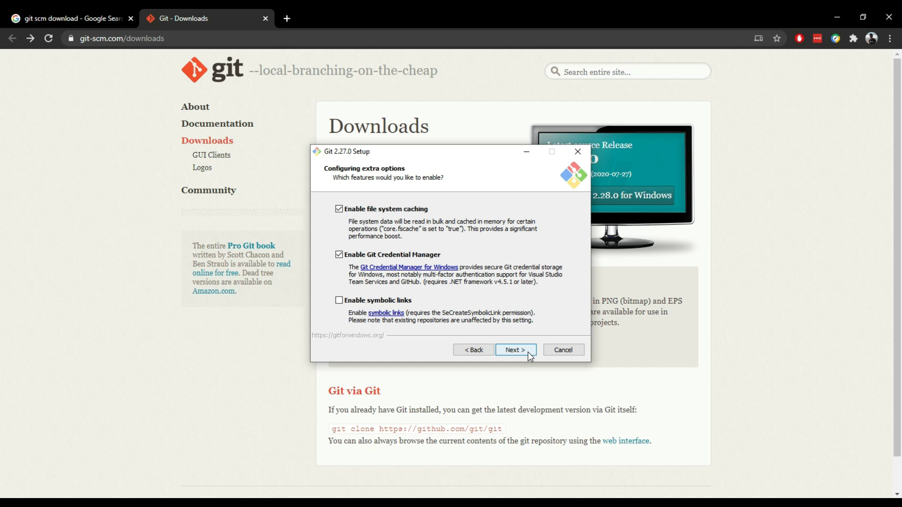
Install Git with file system caching and Git Credential Manager enabled, and finish setup with Launch Git Bash selected
left_click(530, 357)
left_click(528, 354)
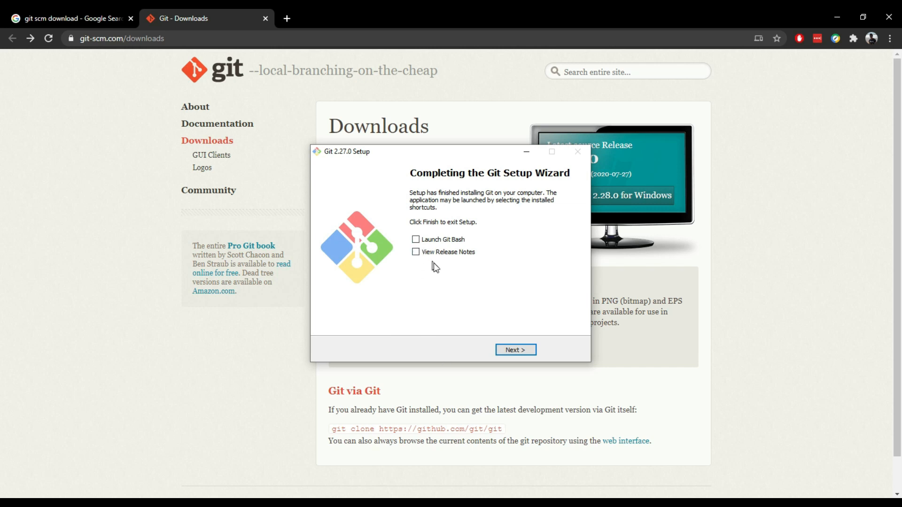
left_click(416, 239)
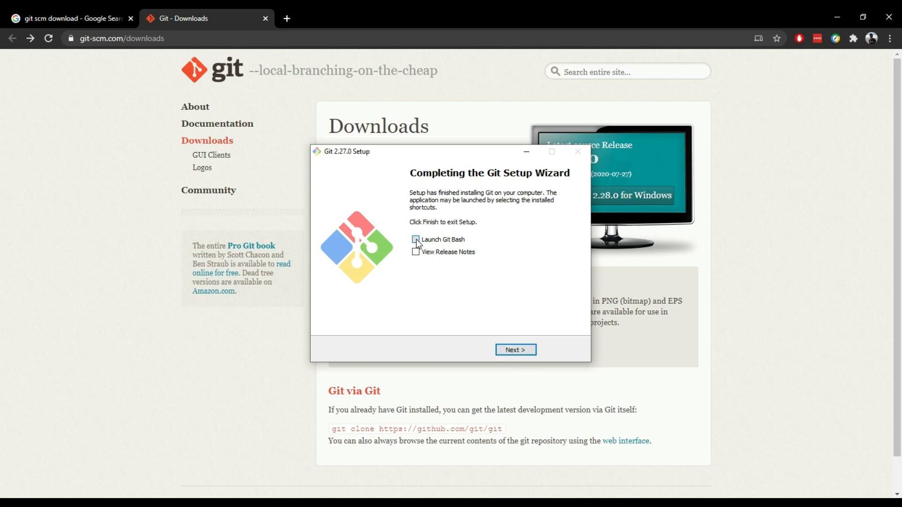
left_click(516, 350)
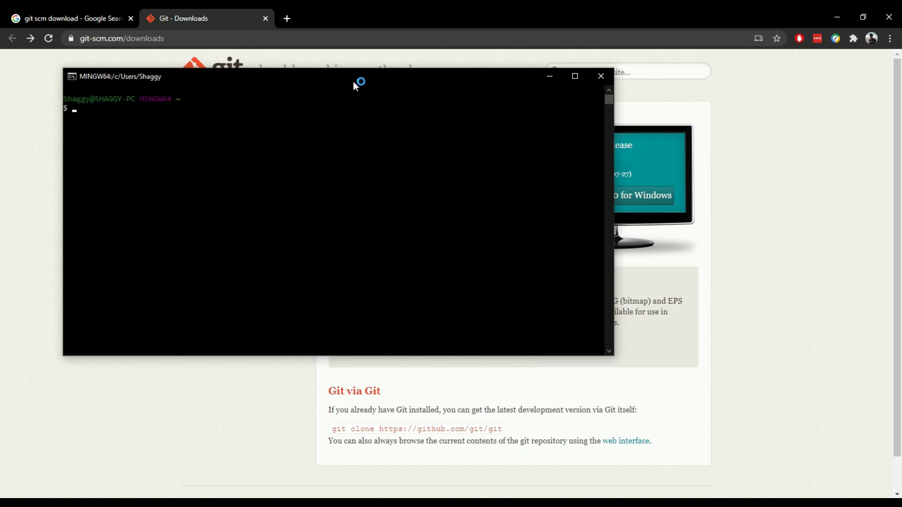
Check the installed Git version in Git Bash with git --version
left_click_drag(355, 77, 391, 130)
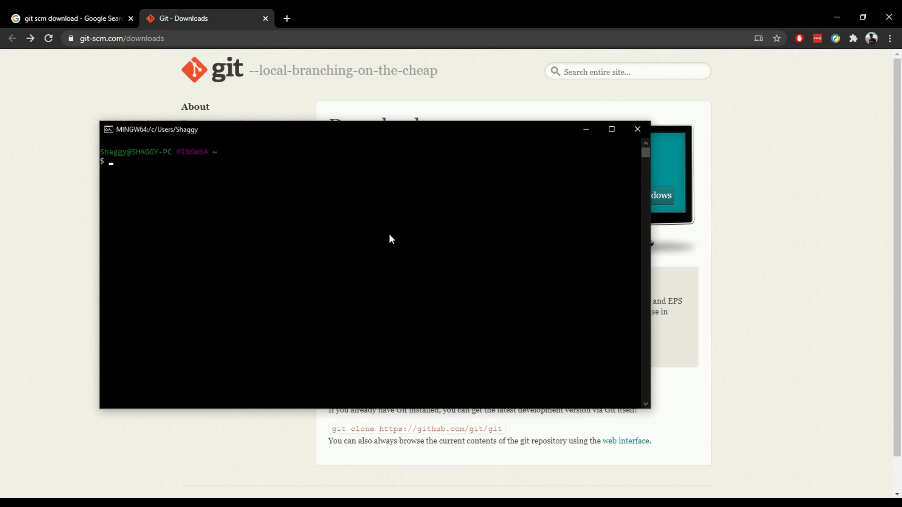
type("git --version")
key("Return")
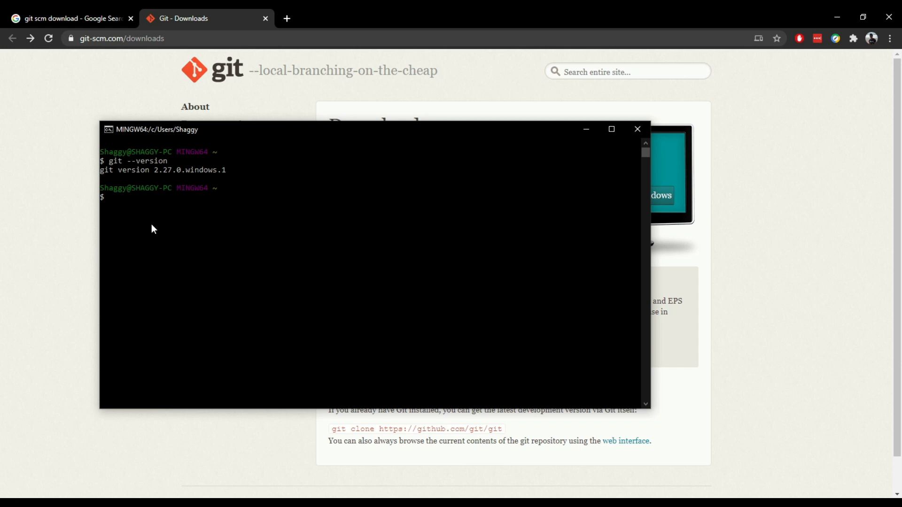
Copy the git config --global user.name command from the First-Time Git Setup page into Git Bash
left_click(50, 267)
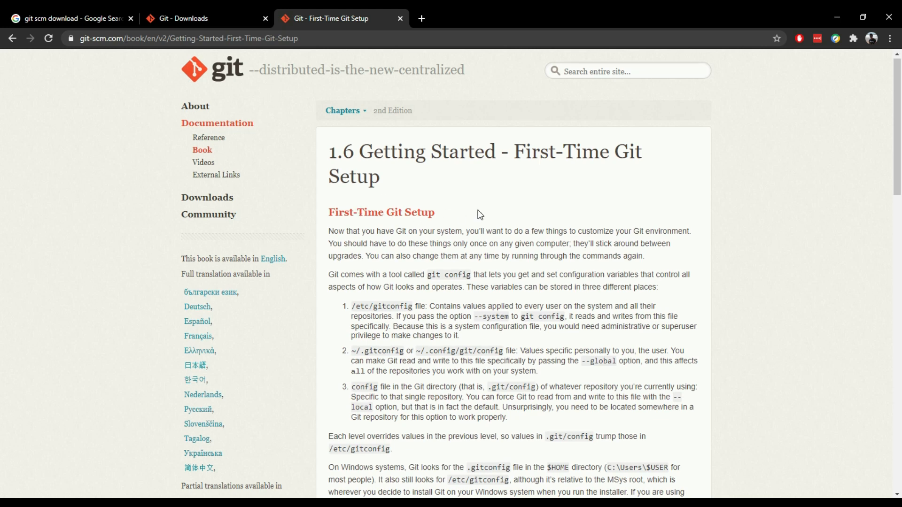
scroll(481, 215, "down", 5)
scroll(479, 210, "down", 2)
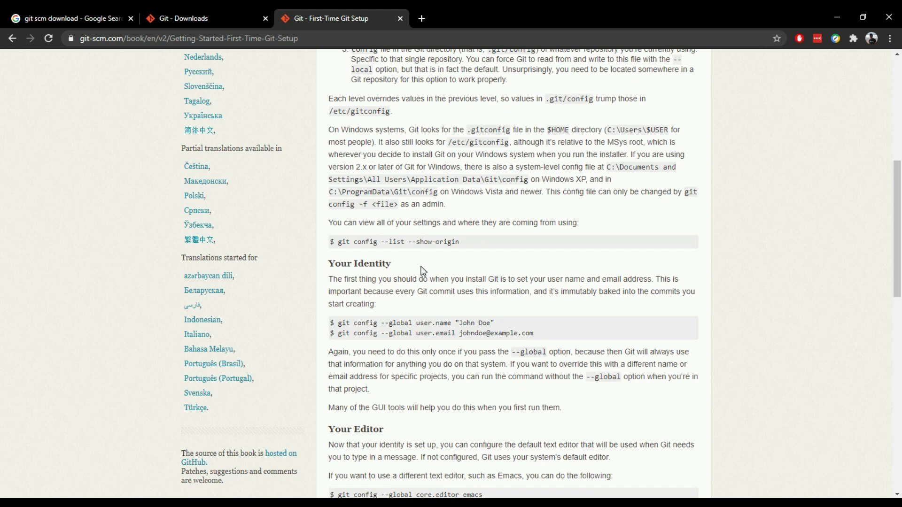
scroll(815, 306, "up", 1)
scroll(818, 307, "down", 3)
scroll(818, 307, "down", 1)
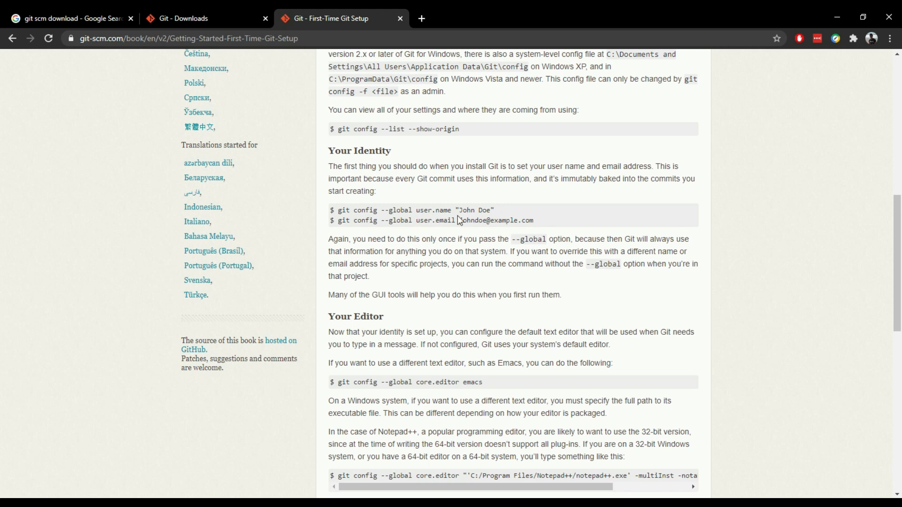
left_click_drag(493, 209, 340, 213)
key("ctrl+c")
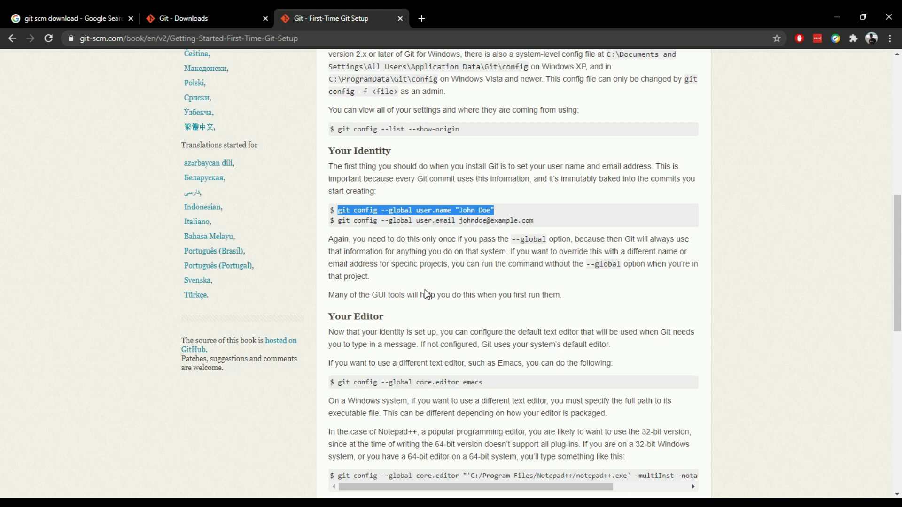
key("alt+Tab")
key("shift+Insert")
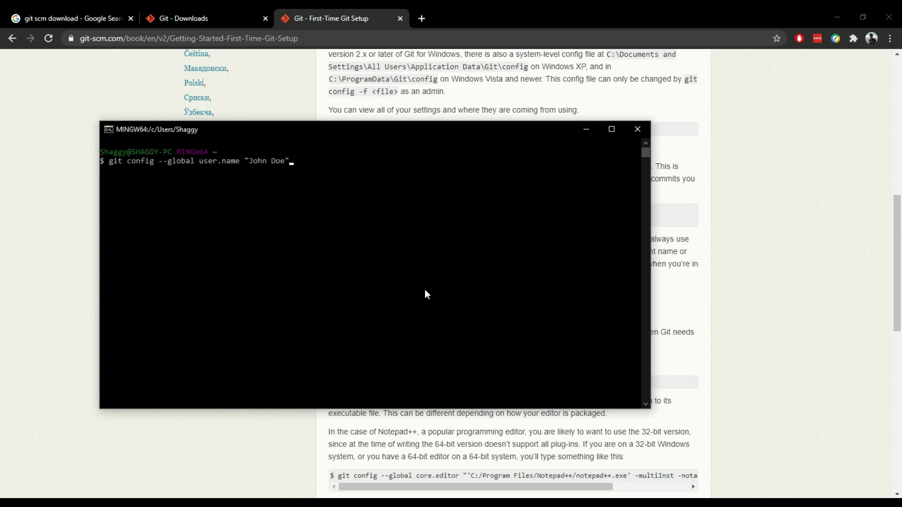
Replace the sample name in the user.name command with the user's own first name and run it
key("Left")
key("BackSpace")
key("BackSpace")
key("BackSpace")
key("BackSpace")
key("BackSpace")
key("BackSpace")
key("BackSpace")
key("BackSpace")
type("Sagar")
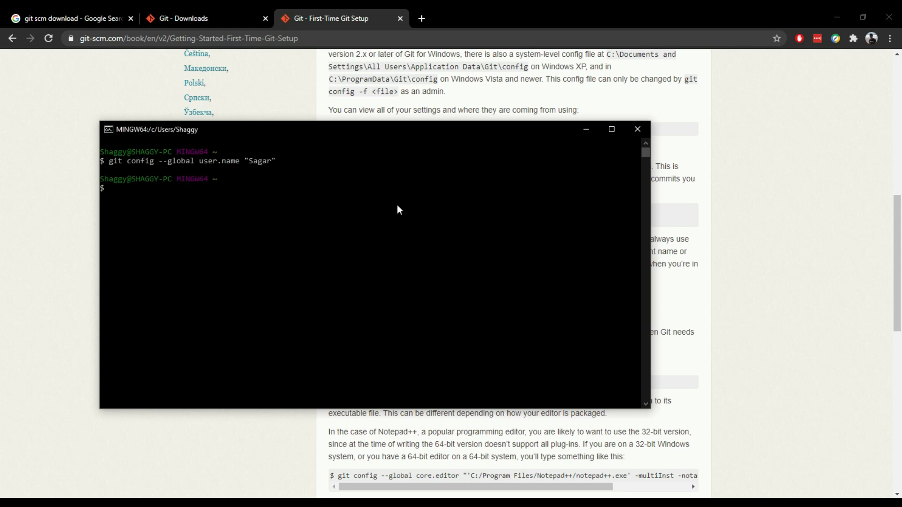
Copy the git config --global user.email command from the setup page in the browser into Git Bash
key("alt+Tab")
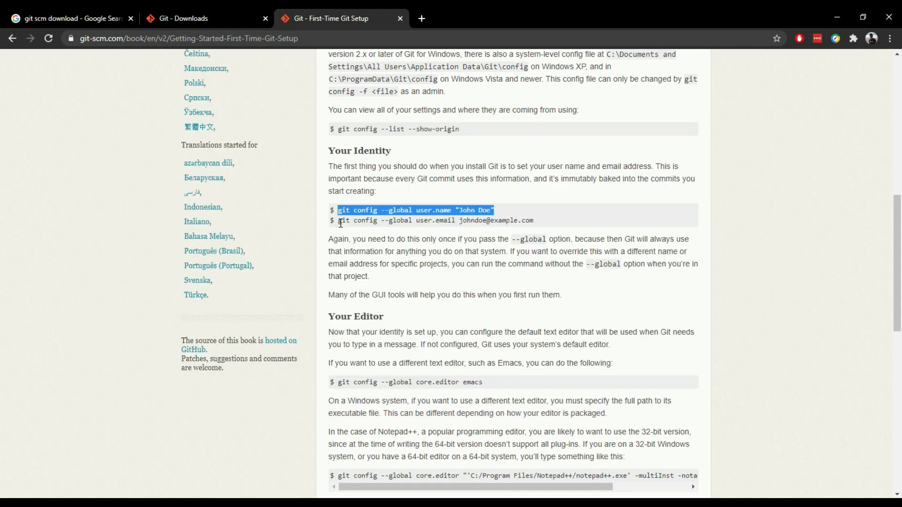
left_click_drag(339, 221, 536, 223)
key("ctrl+c")
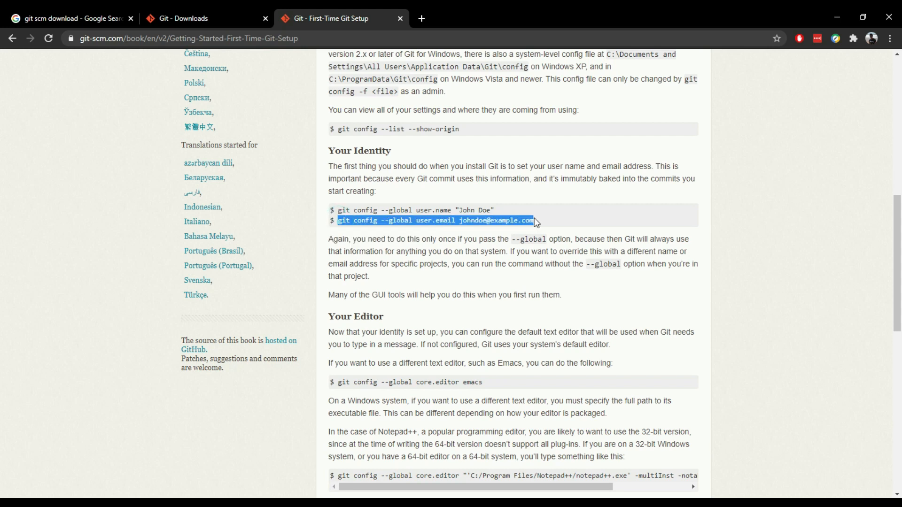
key("alt+Tab")
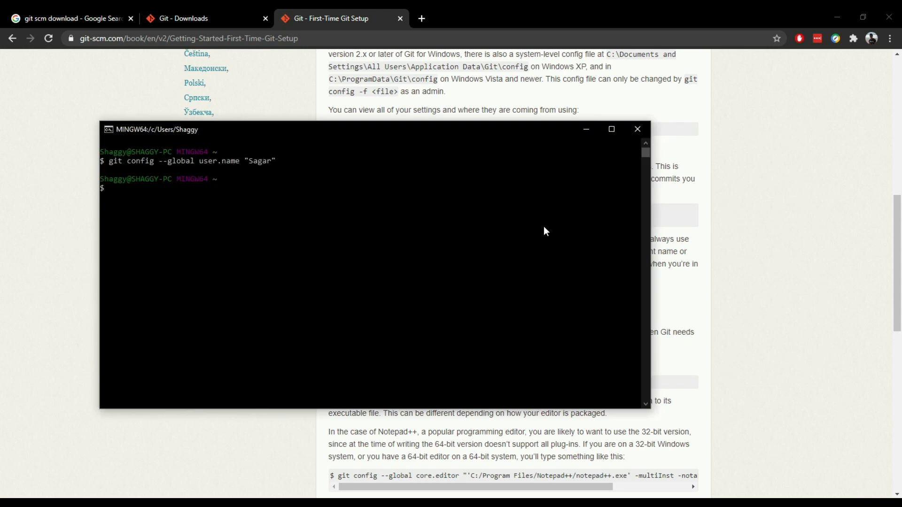
key("shift+Insert")
key("BackSpace")
key("BackSpace")
key("shift+Insert")
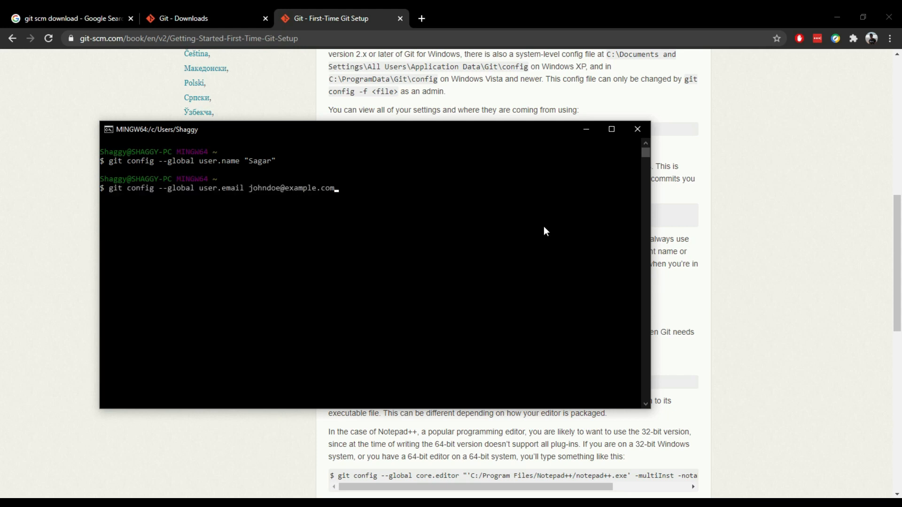
Replace the sample address in the user.email command with the user's own e-mail, run it, and return to the browser
key("BackSpace")
key("BackSpace")
key("BackSpace")
key("BackSpace")
key("BackSpace")
key("BackSpace")
key("BackSpace")
key("BackSpace")
key("BackSpace")
key("BackSpace")
key("BackSpace")
key("BackSpace")
key("BackSpace")
key("BackSpace")
key("BackSpace")
key("BackSpace")
key("BackSpace")
key("BackSpace")
key("BackSpace")
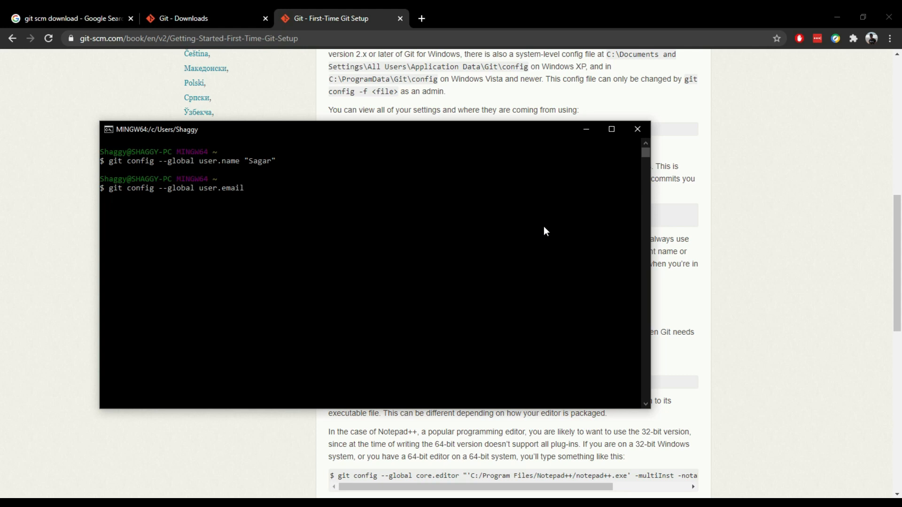
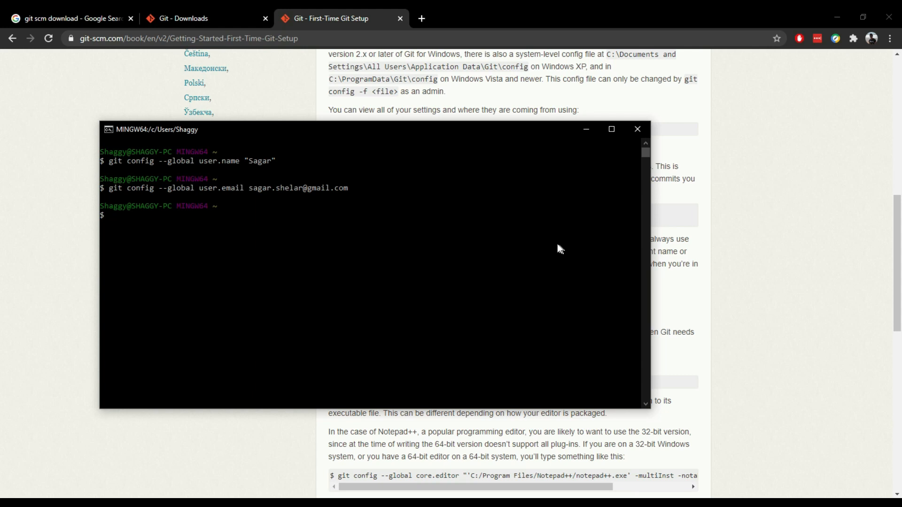
left_click(668, 228)
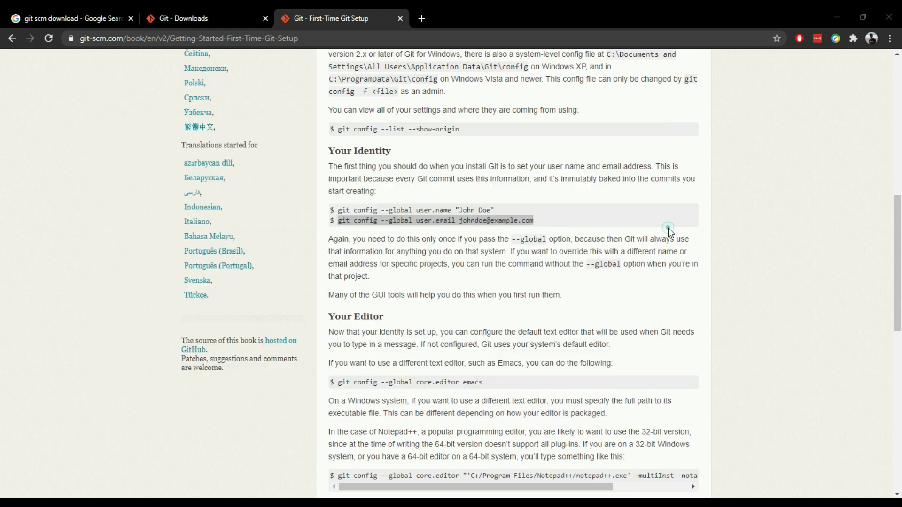
Run the git config --list command from the Checking Your Settings section in Git Bash and highlight the user.email and user.name entries
scroll(447, 217, "down", 2)
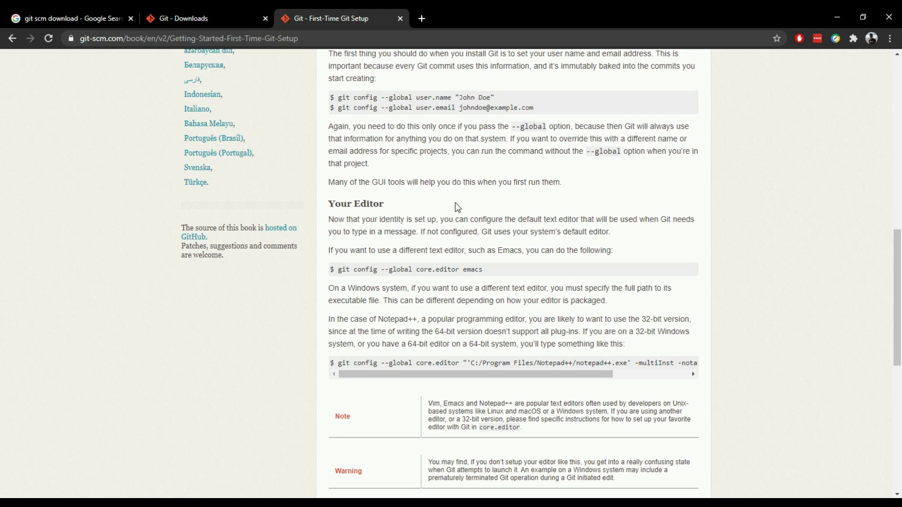
scroll(457, 208, "down", 1)
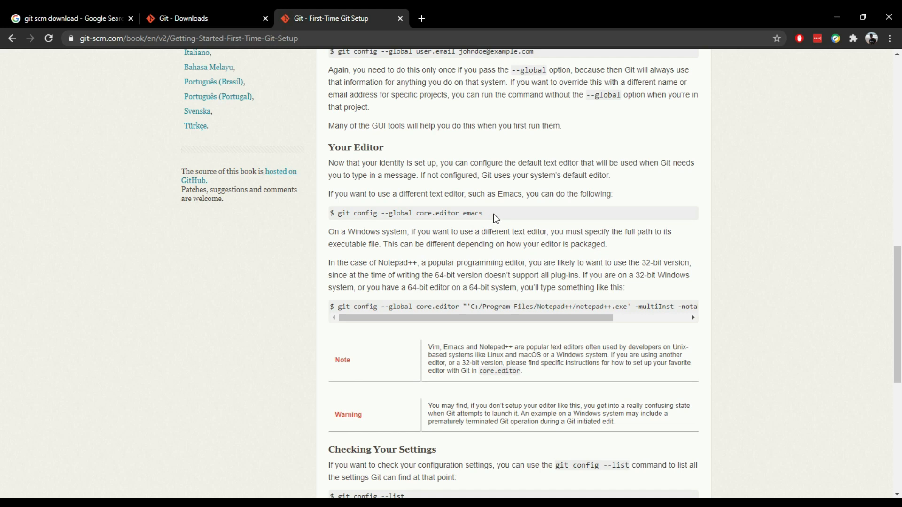
scroll(493, 213, "down", 7)
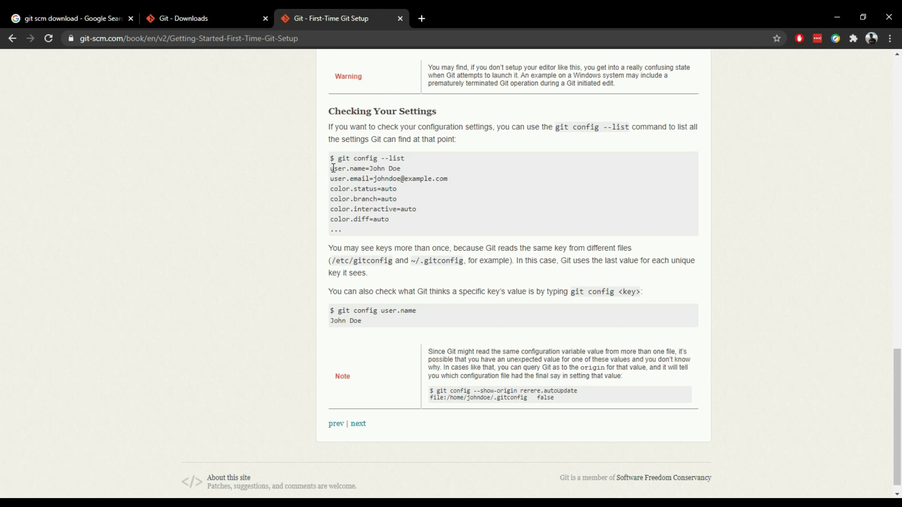
left_click_drag(338, 158, 424, 154)
key("ctrl+c")
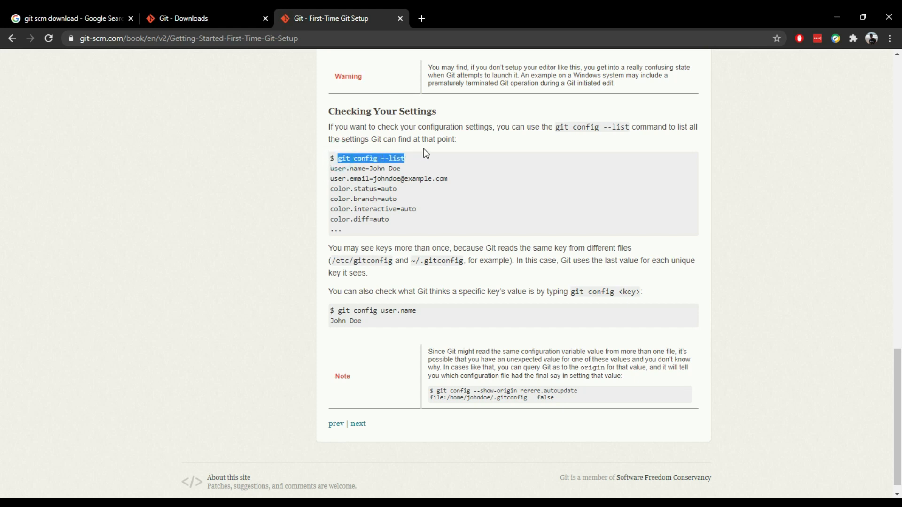
key("alt+Tab")
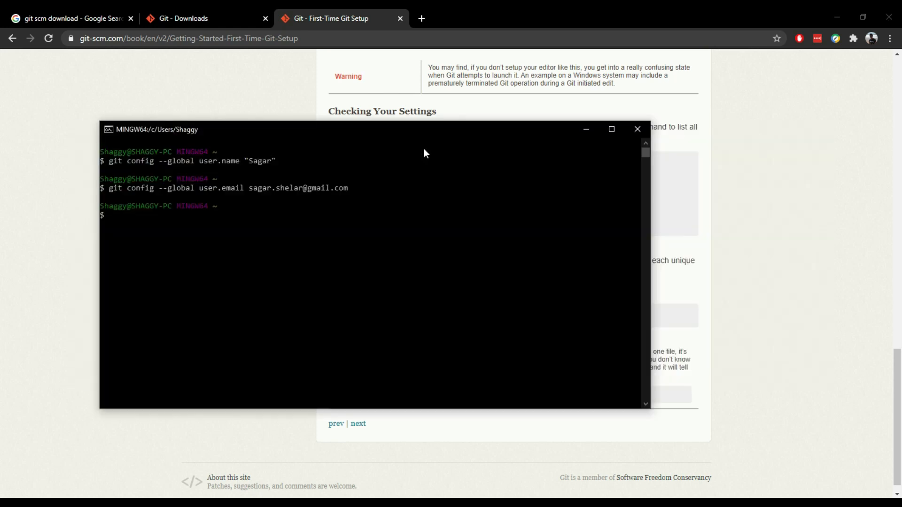
key("shift+Insert")
key("Return")
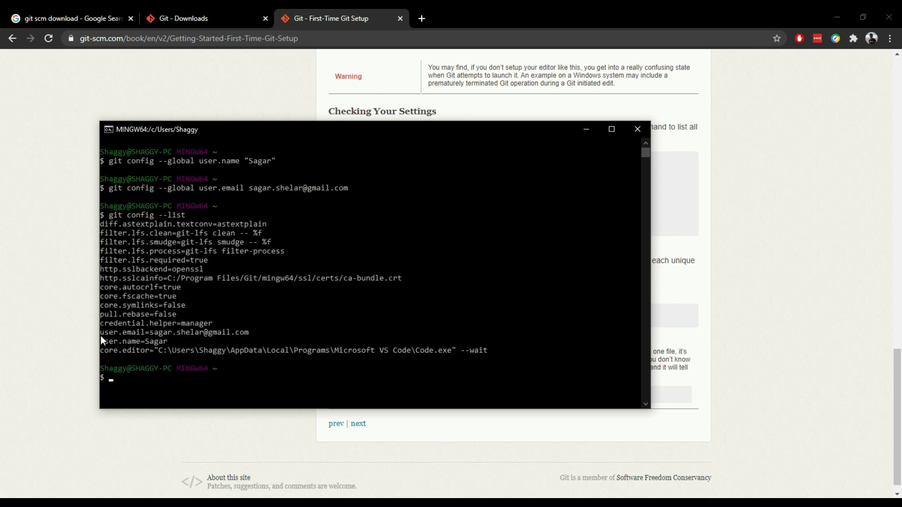
left_click_drag(183, 342, 101, 333)
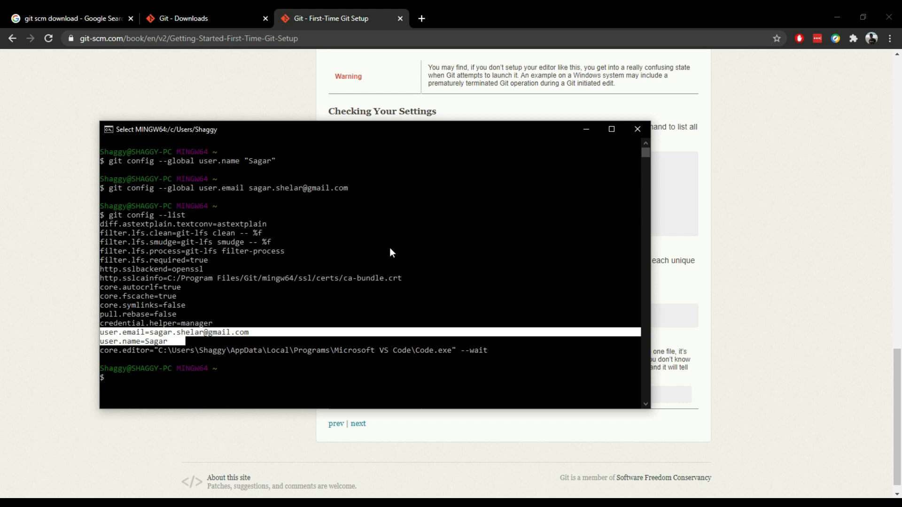
Copy the git config user.name command from the setup page in the browser and return to Git Bash
left_click(660, 256)
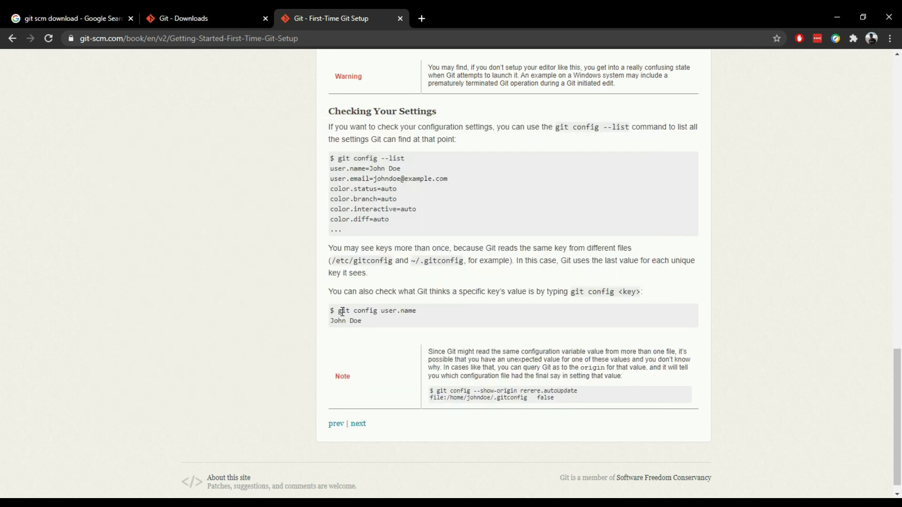
left_click_drag(338, 310, 412, 311)
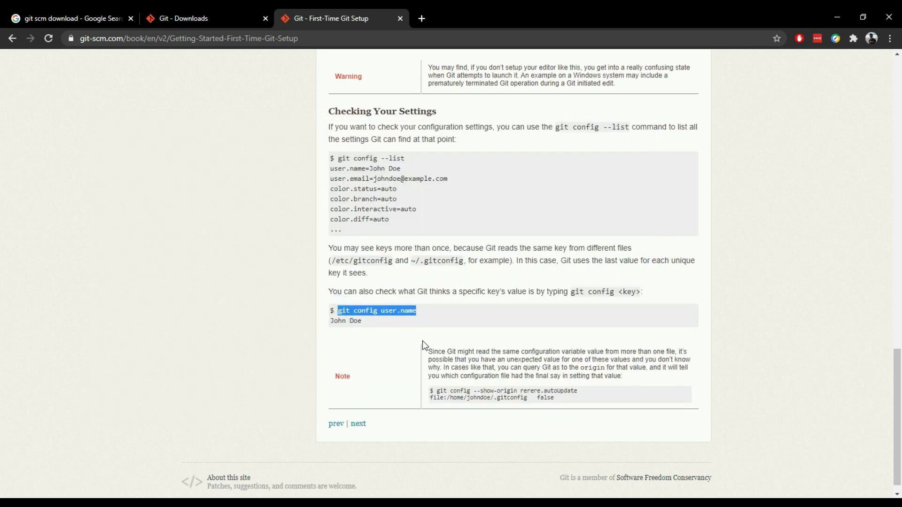
key("alt+Tab")
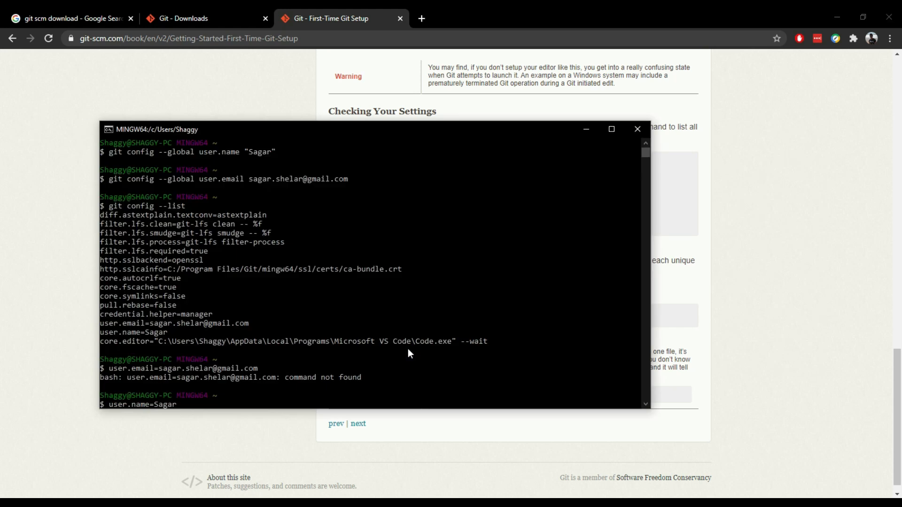
Clear the Git Bash terminal and run git config user.name to check the configured user name
key("BackSpace")
key("BackSpace")
key("BackSpace")
key("BackSpace")
key("BackSpace")
key("BackSpace")
key("BackSpace")
key("BackSpace")
key("BackSpace")
key("BackSpace")
key("BackSpace")
key("BackSpace")
key("BackSpace")
key("BackSpace")
key("BackSpace")
type("cls")
key("Return")
type("clear")
key("Return")
type("git config user.name")
key("Return")
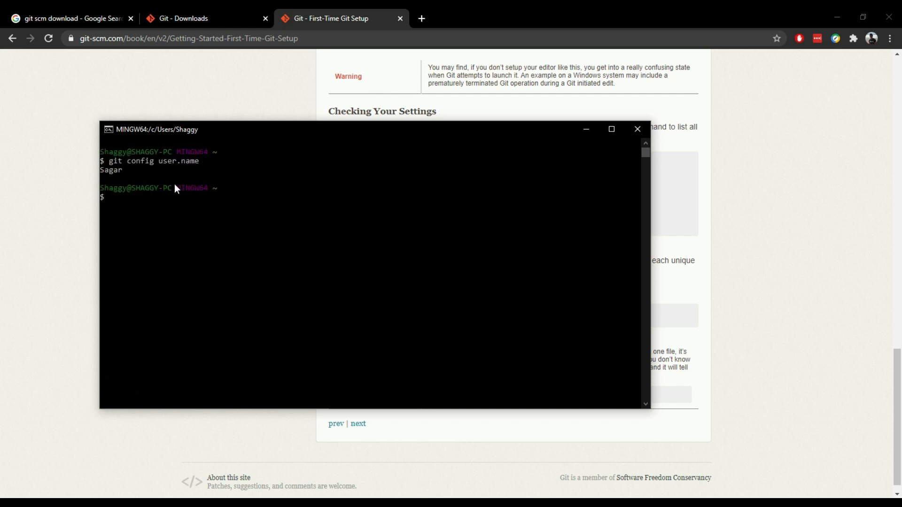